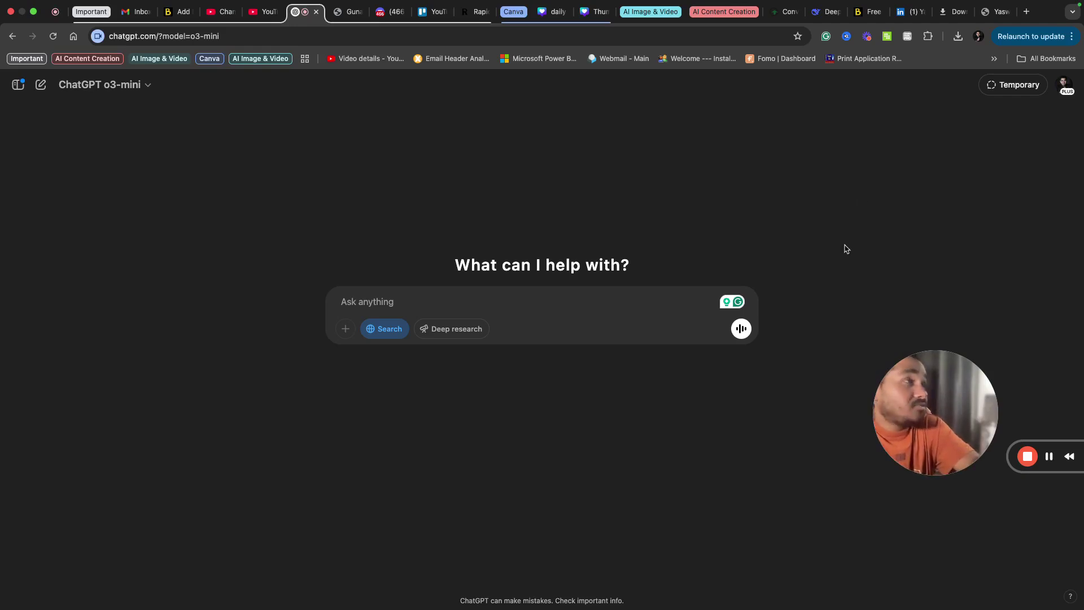
Select and copy the full resume text from the PDF, then focus the ChatGPT prompt field
{"action": "left_click", "coordinate": [987, 14]}
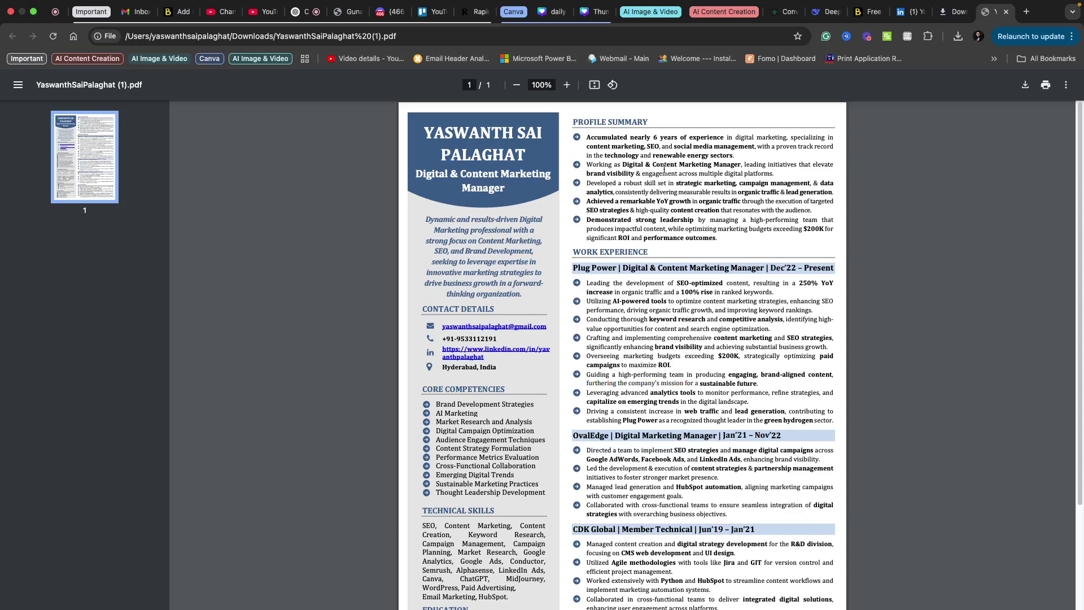
{"action": "left_click_drag", "start_coordinate": [427, 132], "coordinate": [573, 119]}
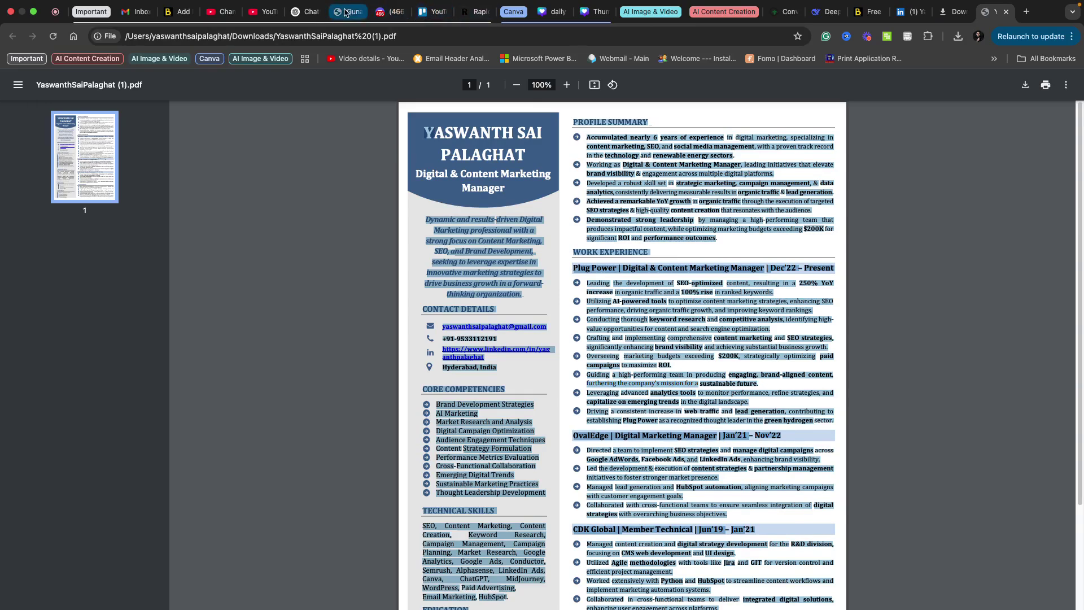
{"action": "left_click", "coordinate": [307, 15]}
{"action": "left_click", "coordinate": [379, 300]}
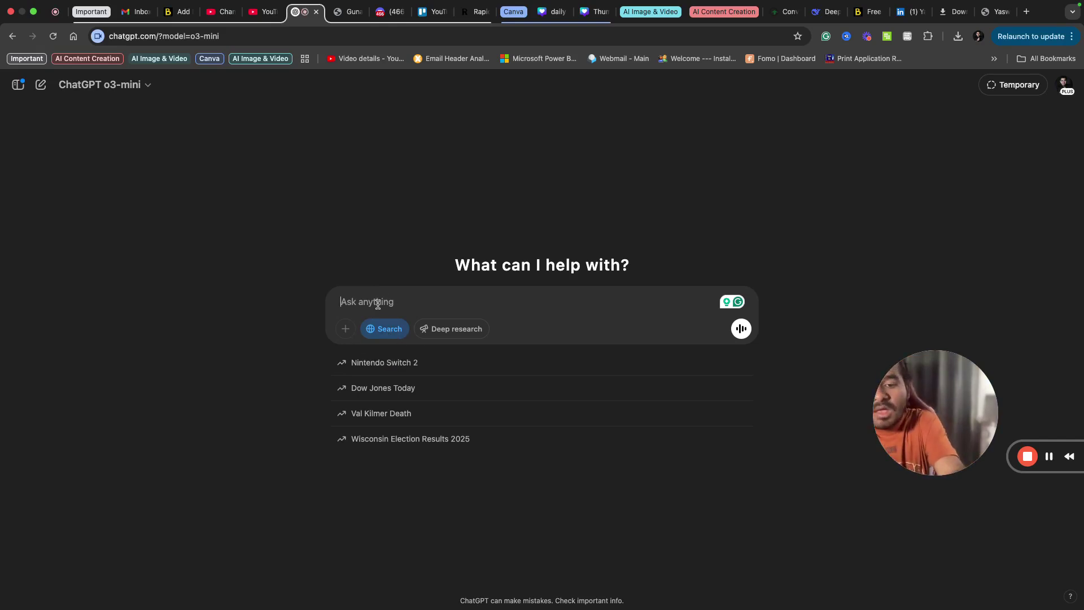
{"action": "type", "text": "Please hel"}
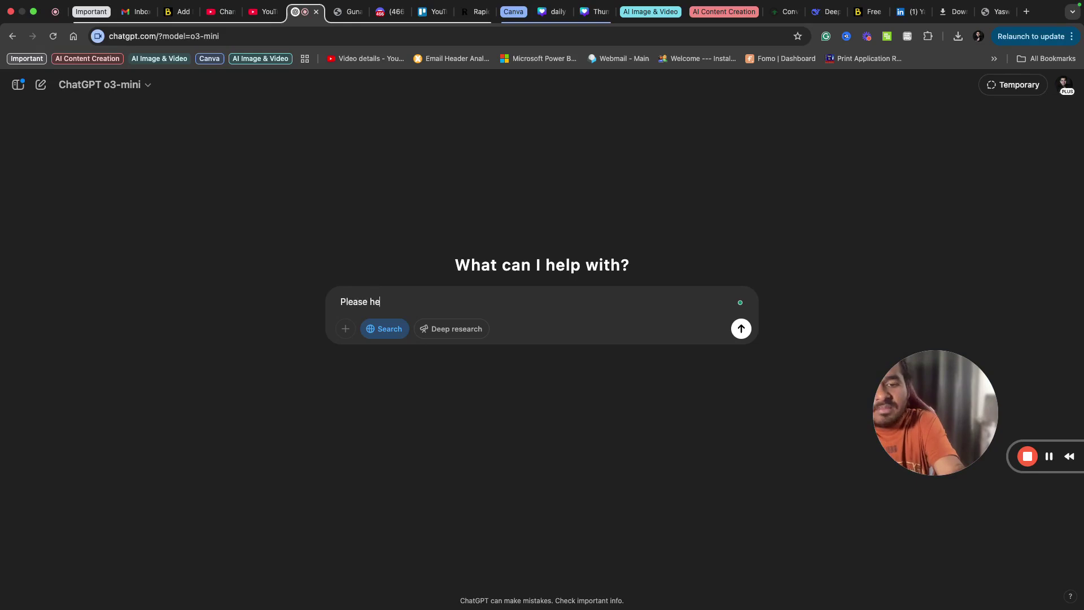
{"action": "type", "text": "p me search "}
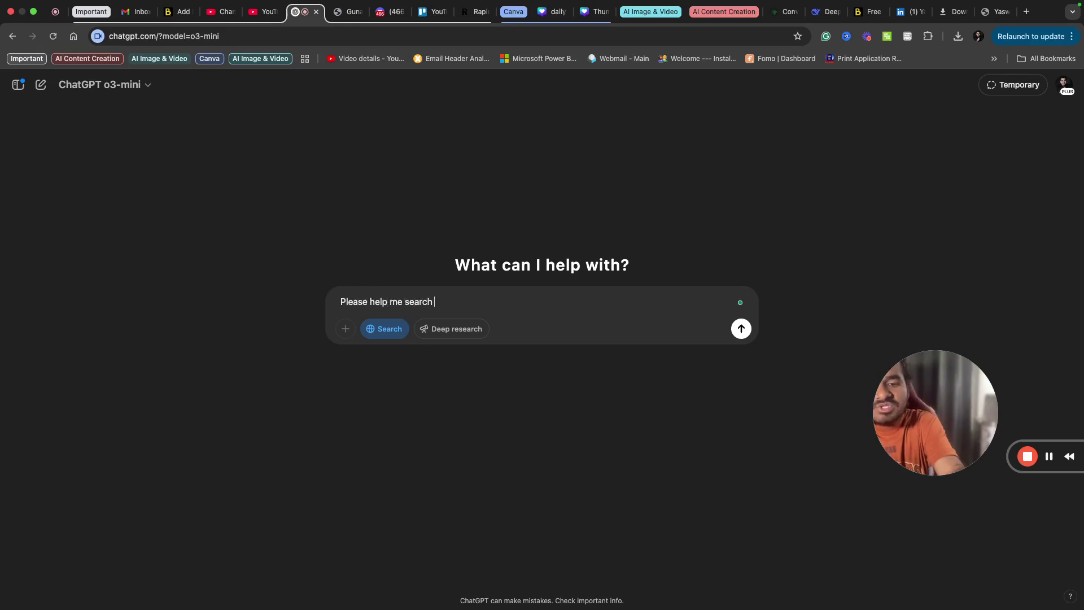
{"action": "type", "text": "the recen"}
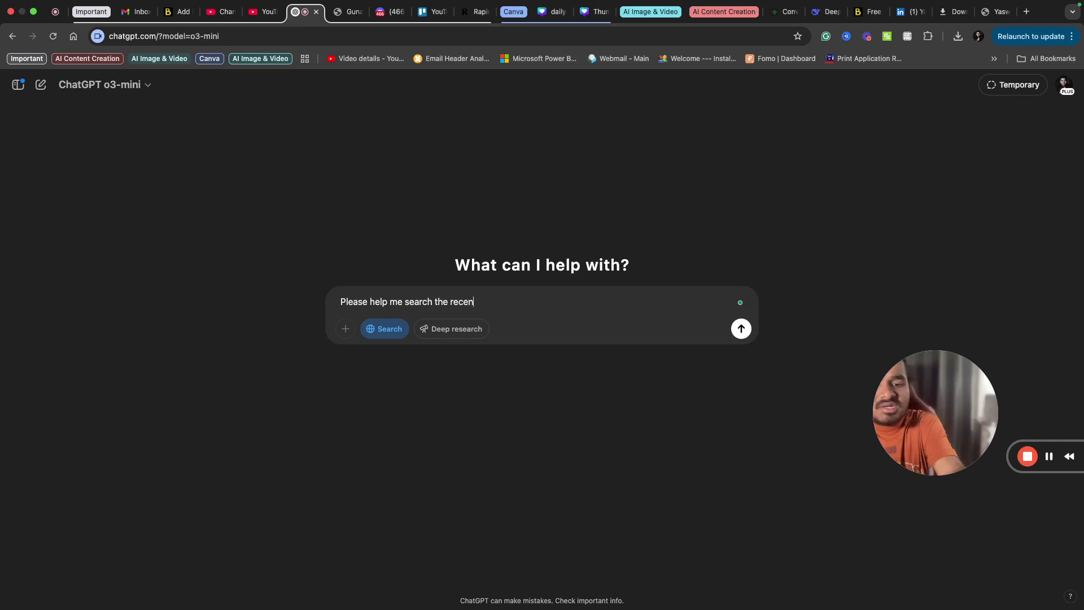
{"action": "type", "text": "t and relevan"}
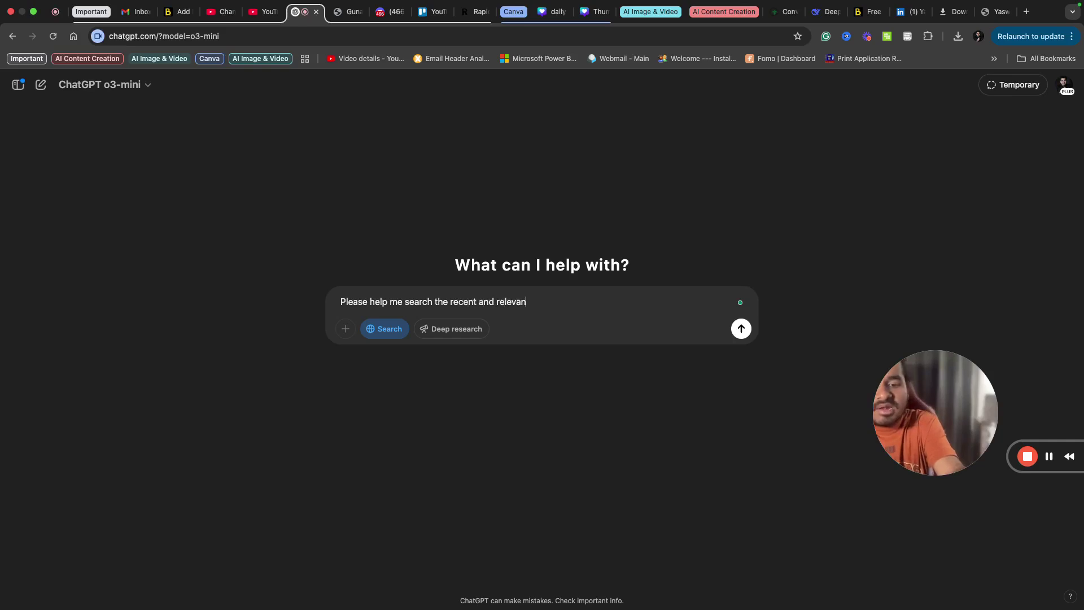
{"action": "type", "text": "t job open"}
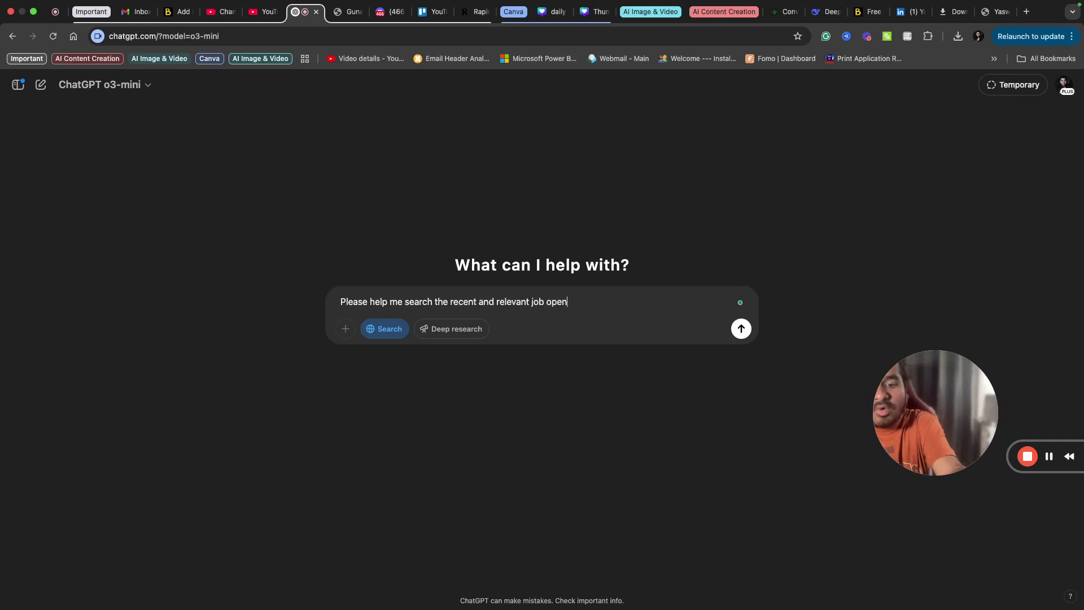
{"action": "type", "text": "ings avai"}
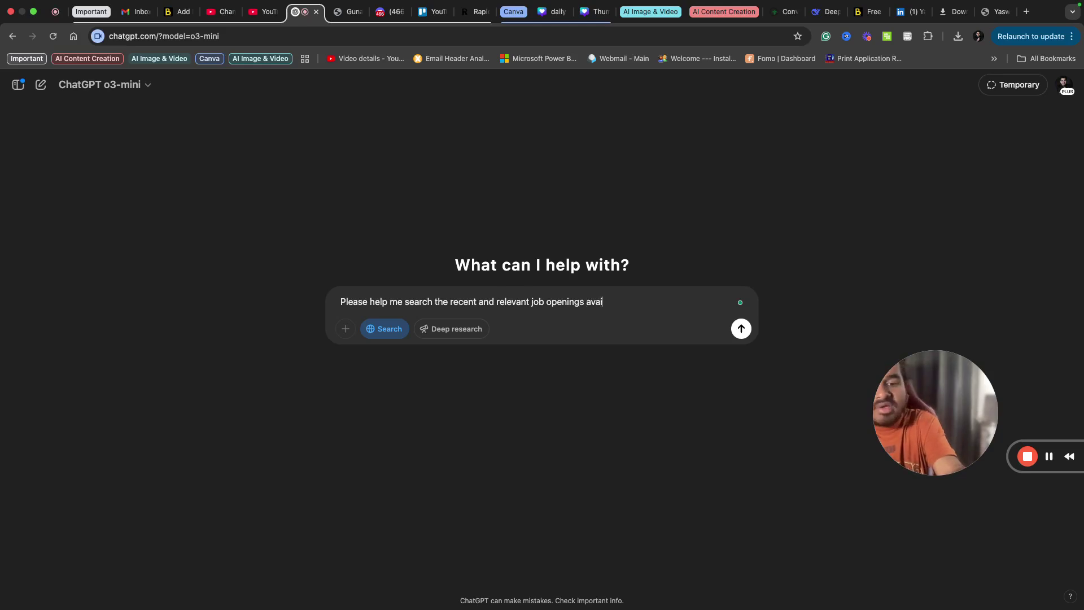
{"action": "type", "text": ";a]"}
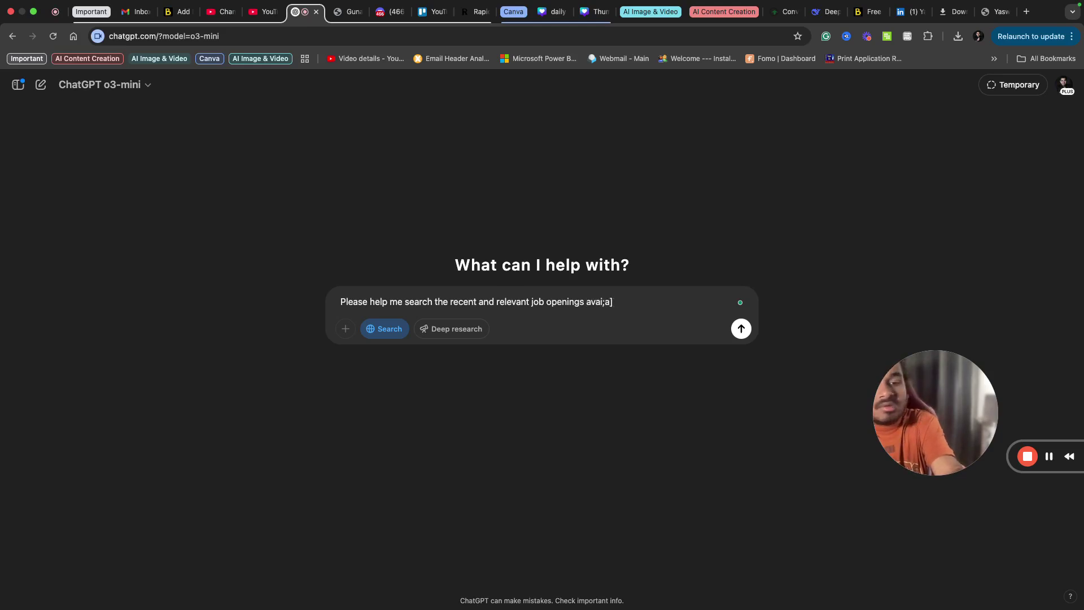
Finish the job-search request and paste the copied resume text after 'resume info -'
{"action": "key", "text": "BackSpace"}
{"action": "key", "text": "BackSpace"}
{"action": "key", "text": "BackSpace"}
{"action": "type", "text": "lable online fo"}
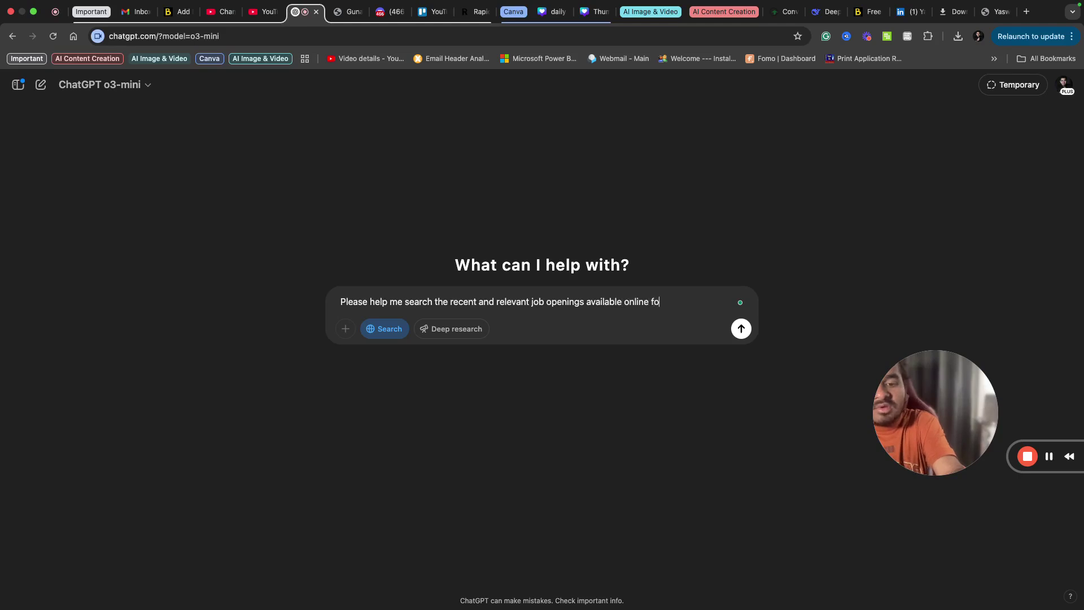
{"action": "type", "text": "r the role"}
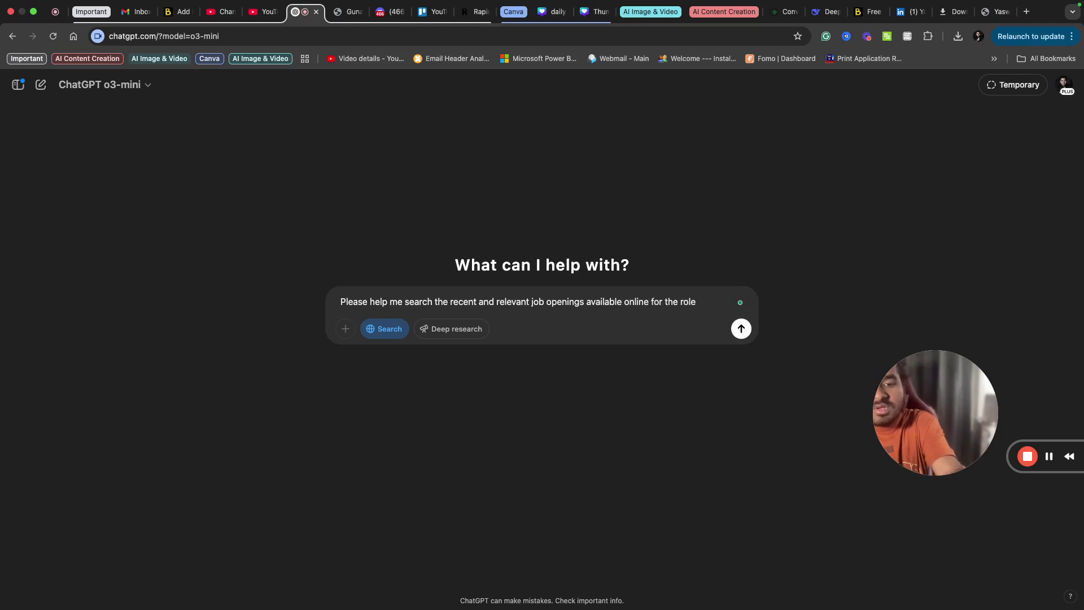
{"action": "type", "text": " : Digital Ma"}
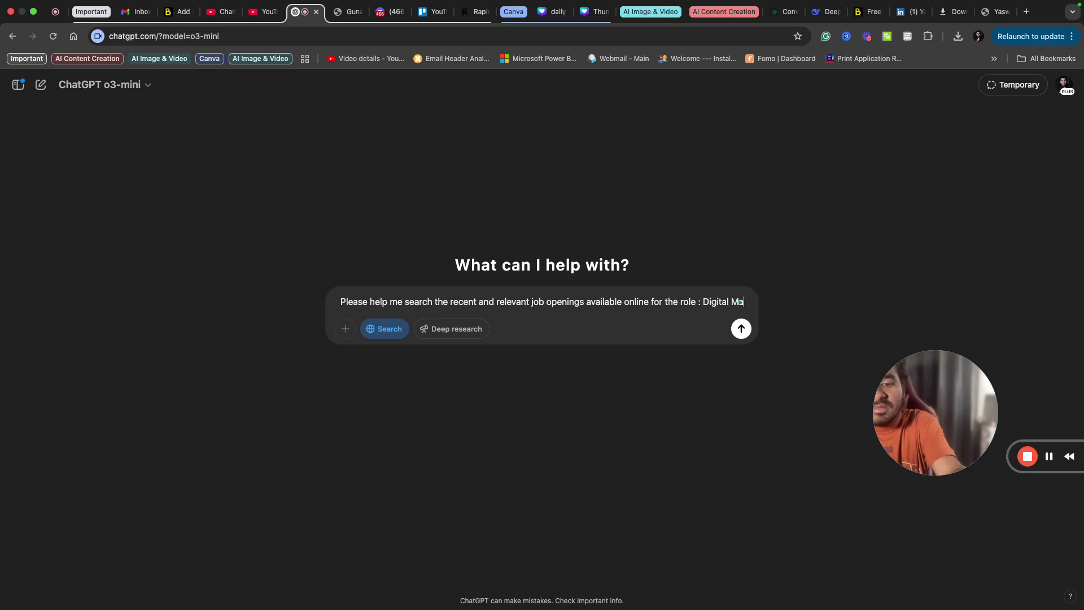
{"action": "type", "text": "rketing Manag"}
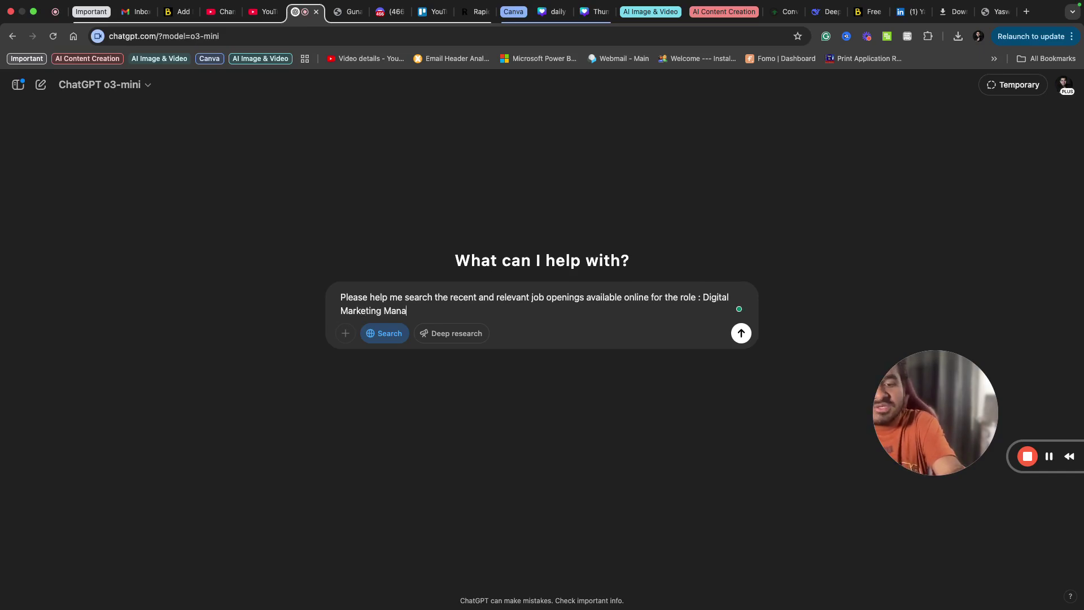
{"action": "type", "text": "er bas"}
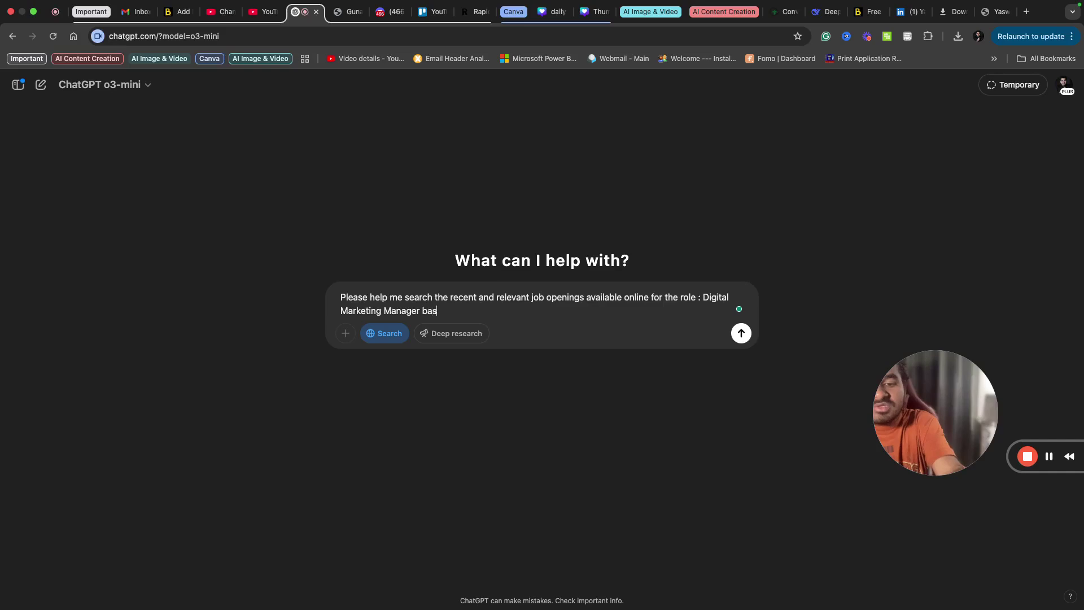
{"action": "type", "text": "ed on my resume info -"}
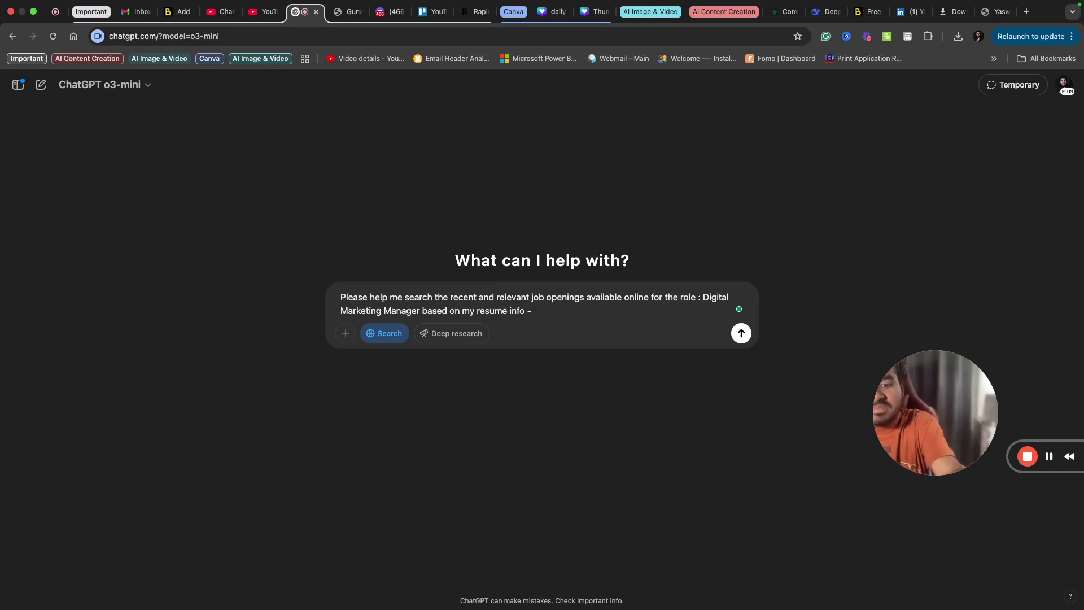
{"action": "key", "text": "super+v"}
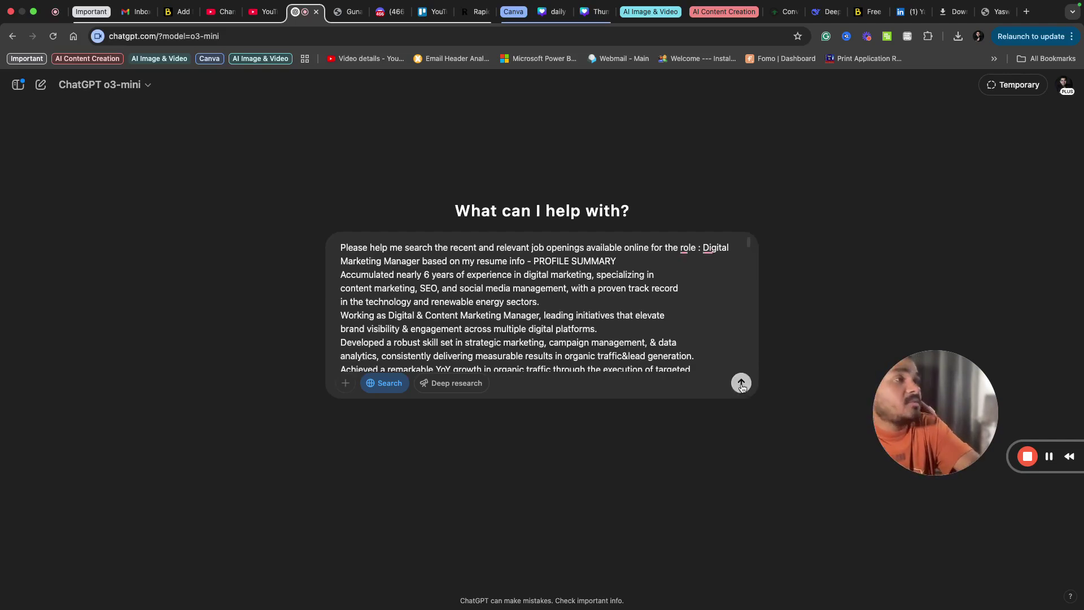
Submit the resume-based request to o3-mini for Digital Marketing Manager openings
{"action": "left_click", "coordinate": [741, 385]}
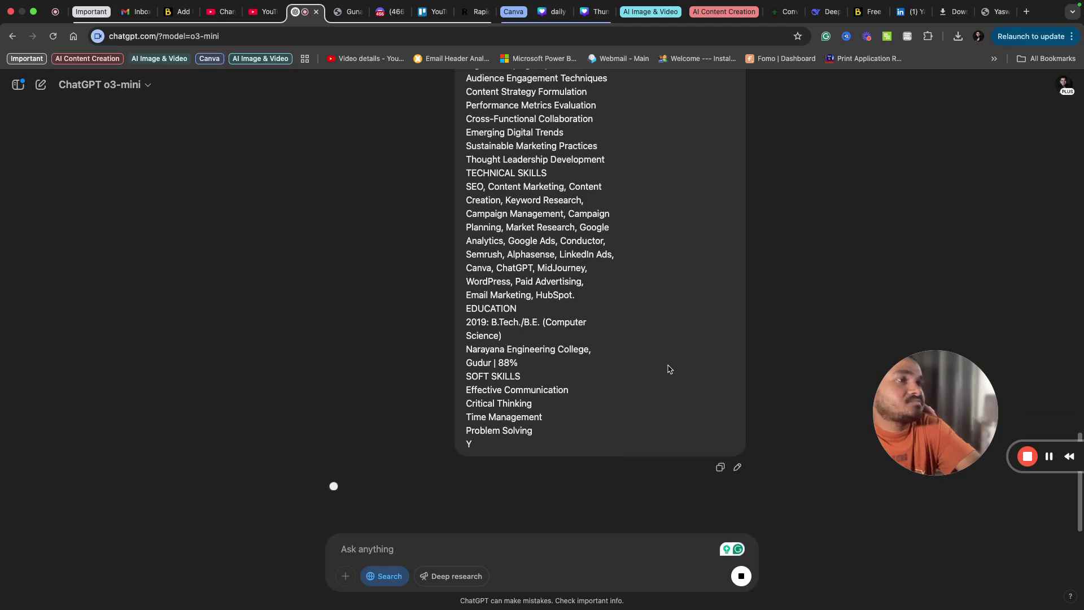
{"action": "scroll", "coordinate": [667, 368], "scroll_direction": "up", "scroll_amount": 3}
{"action": "scroll", "coordinate": [668, 368], "scroll_direction": "up", "scroll_amount": 2}
{"action": "scroll", "coordinate": [667, 368], "scroll_direction": "up", "scroll_amount": 5}
{"action": "scroll", "coordinate": [668, 368], "scroll_direction": "up", "scroll_amount": 5}
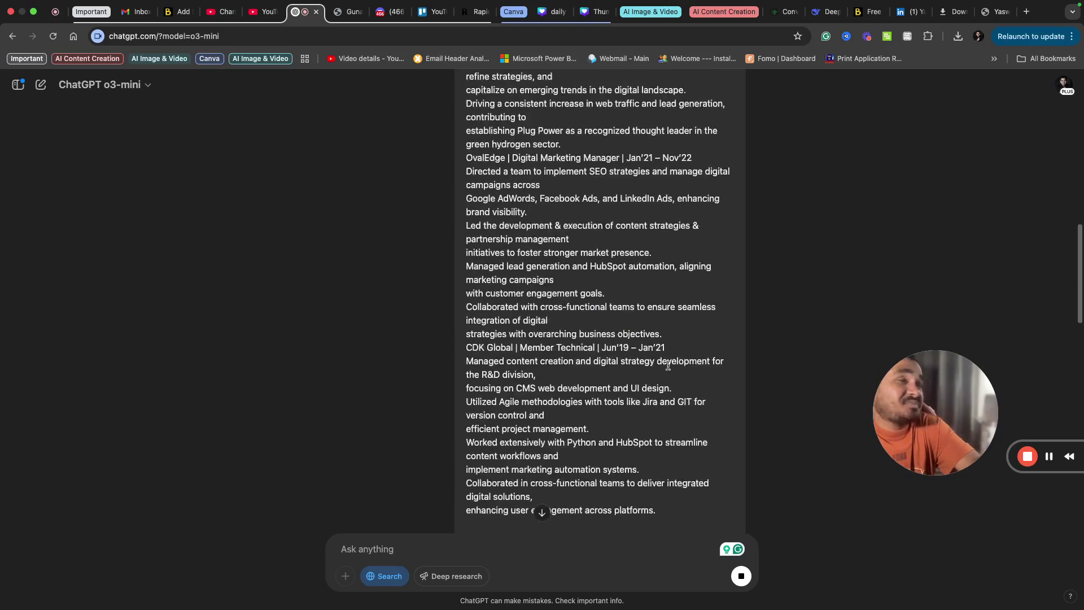
{"action": "scroll", "coordinate": [667, 369], "scroll_direction": "up", "scroll_amount": 5}
{"action": "scroll", "coordinate": [668, 369], "scroll_direction": "up", "scroll_amount": 5}
{"action": "scroll", "coordinate": [668, 368], "scroll_direction": "up", "scroll_amount": 5}
{"action": "scroll", "coordinate": [668, 369], "scroll_direction": "up", "scroll_amount": 4}
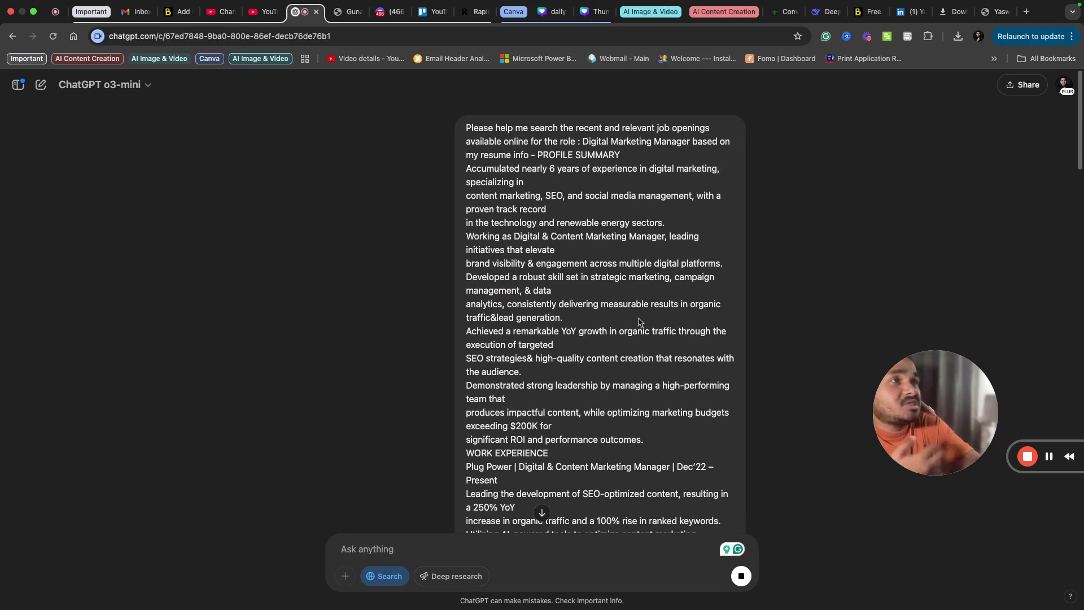
{"action": "scroll", "coordinate": [639, 322], "scroll_direction": "down", "scroll_amount": 10}
{"action": "scroll", "coordinate": [639, 322], "scroll_direction": "down", "scroll_amount": 10}
{"action": "scroll", "coordinate": [639, 322], "scroll_direction": "down", "scroll_amount": 3}
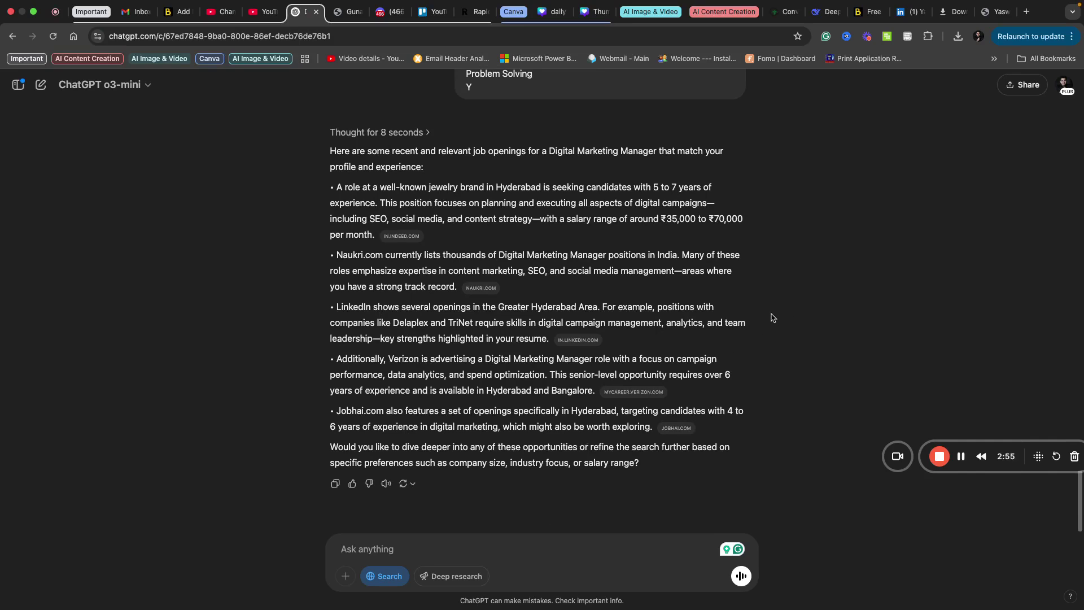
{"action": "scroll", "coordinate": [771, 317], "scroll_direction": "up", "scroll_amount": 1}
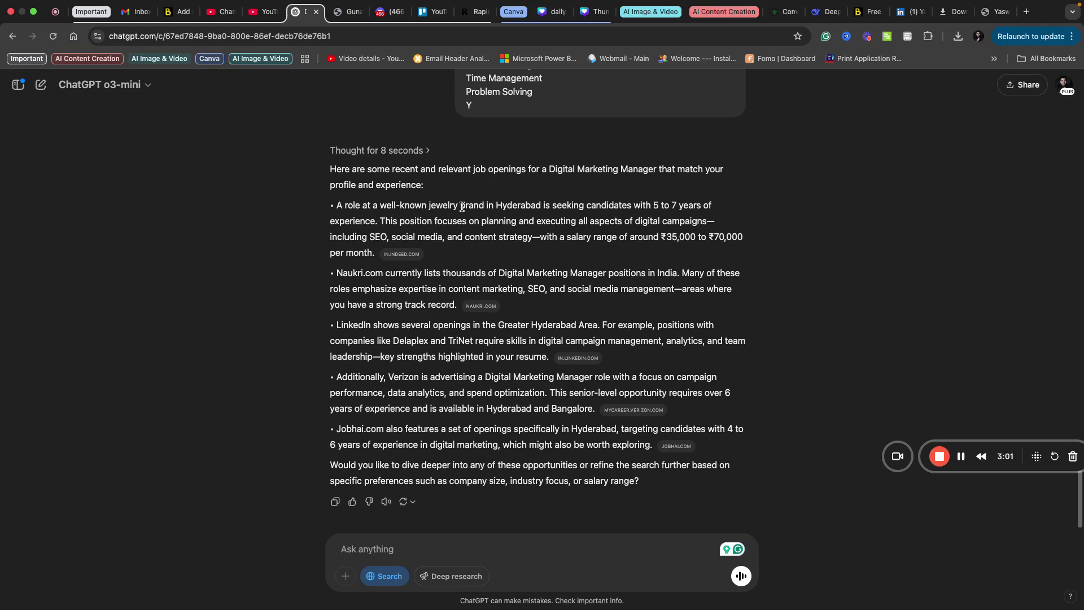
{"action": "scroll", "coordinate": [581, 219], "scroll_direction": "down", "scroll_amount": 1}
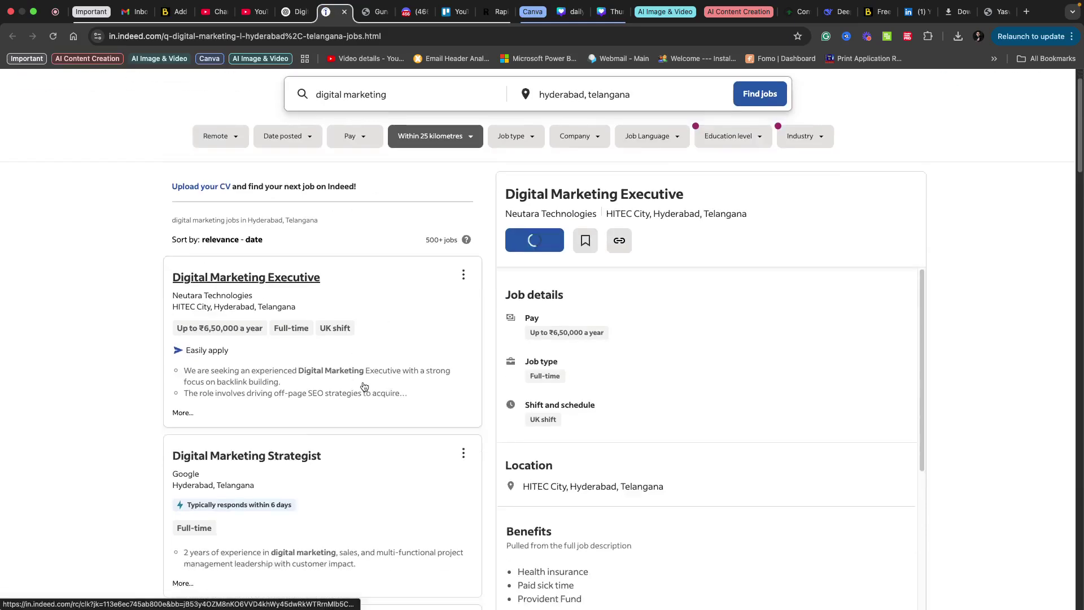
{"action": "scroll", "coordinate": [361, 398], "scroll_direction": "down", "scroll_amount": 1}
{"action": "scroll", "coordinate": [360, 414], "scroll_direction": "down", "scroll_amount": 1}
{"action": "scroll", "coordinate": [361, 415], "scroll_direction": "down", "scroll_amount": 1}
{"action": "scroll", "coordinate": [360, 418], "scroll_direction": "down", "scroll_amount": 2}
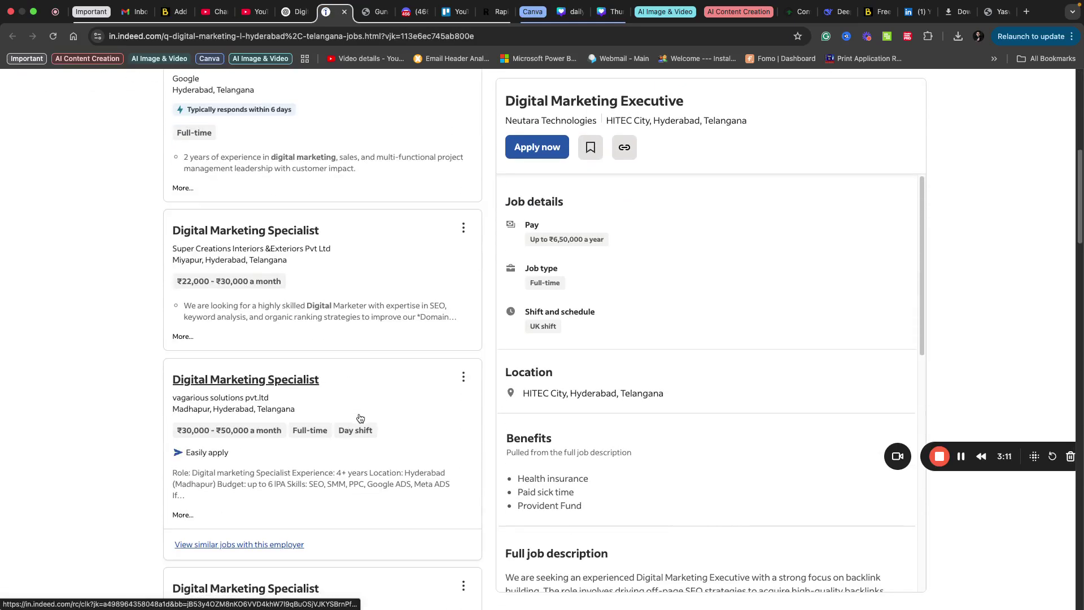
{"action": "scroll", "coordinate": [359, 415], "scroll_direction": "down", "scroll_amount": 2}
{"action": "scroll", "coordinate": [408, 396], "scroll_direction": "down", "scroll_amount": 6}
{"action": "scroll", "coordinate": [409, 397], "scroll_direction": "up", "scroll_amount": 1}
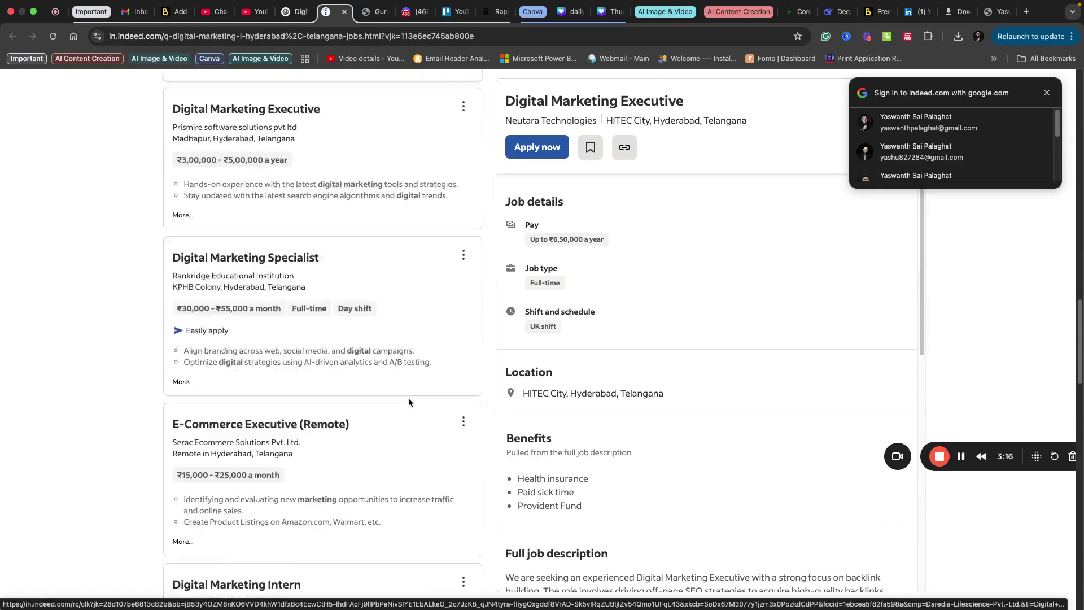
{"action": "scroll", "coordinate": [408, 400], "scroll_direction": "up", "scroll_amount": 8}
{"action": "scroll", "coordinate": [408, 397], "scroll_direction": "up", "scroll_amount": 2}
{"action": "scroll", "coordinate": [409, 396], "scroll_direction": "up", "scroll_amount": 4}
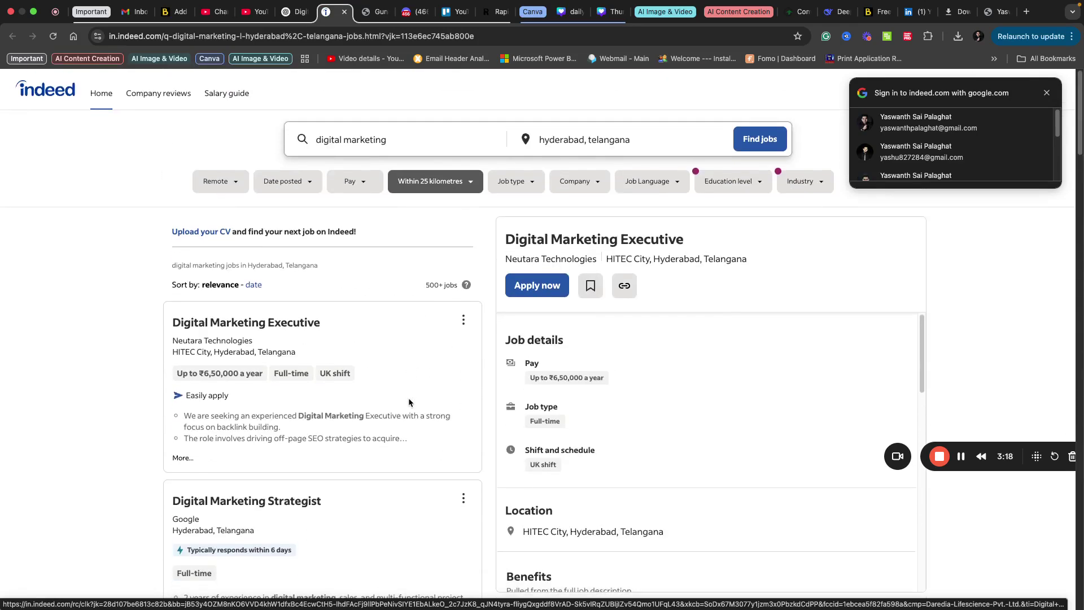
{"action": "scroll", "coordinate": [411, 388], "scroll_direction": "down", "scroll_amount": 3}
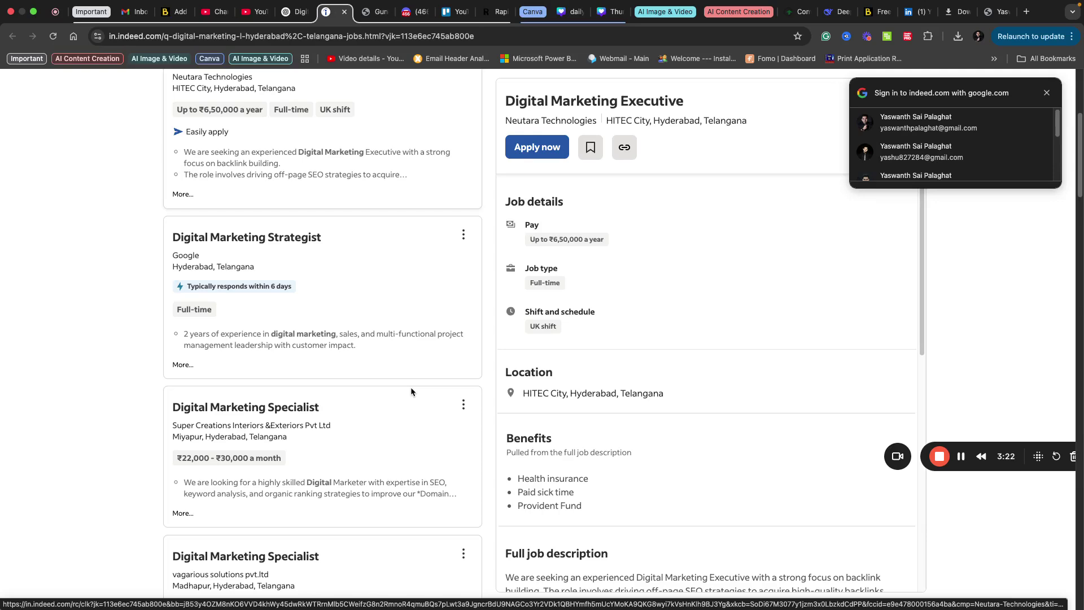
Return from the Indeed Hyderabad results to the ChatGPT job-openings answer
{"action": "left_click", "coordinate": [296, 26]}
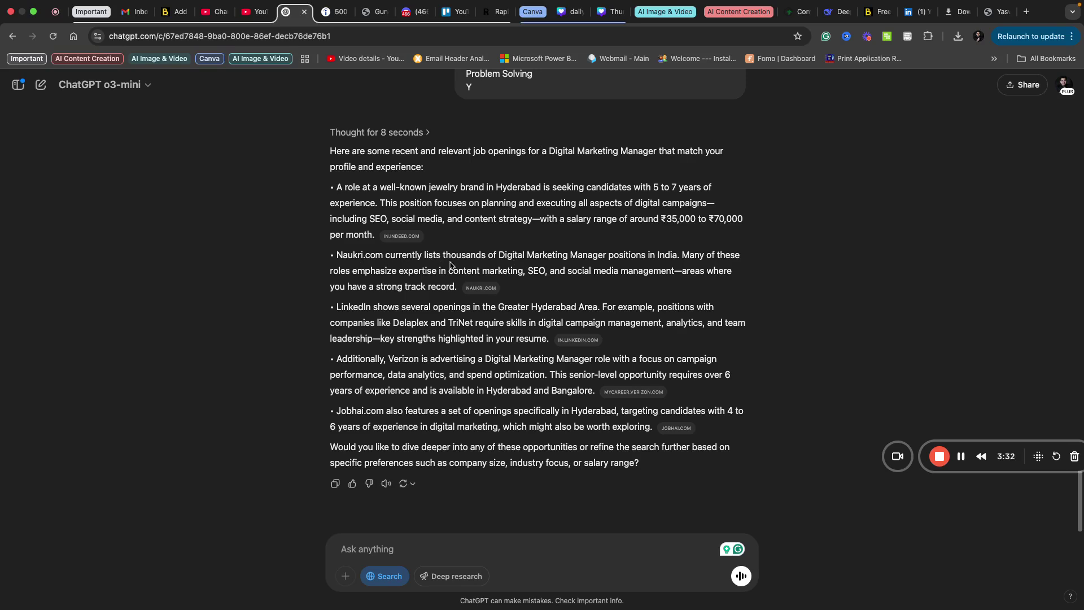
Visit the cited Naukri.com Digital Marketing Manager listings and return to the ChatGPT answer
{"action": "left_click", "coordinate": [481, 286]}
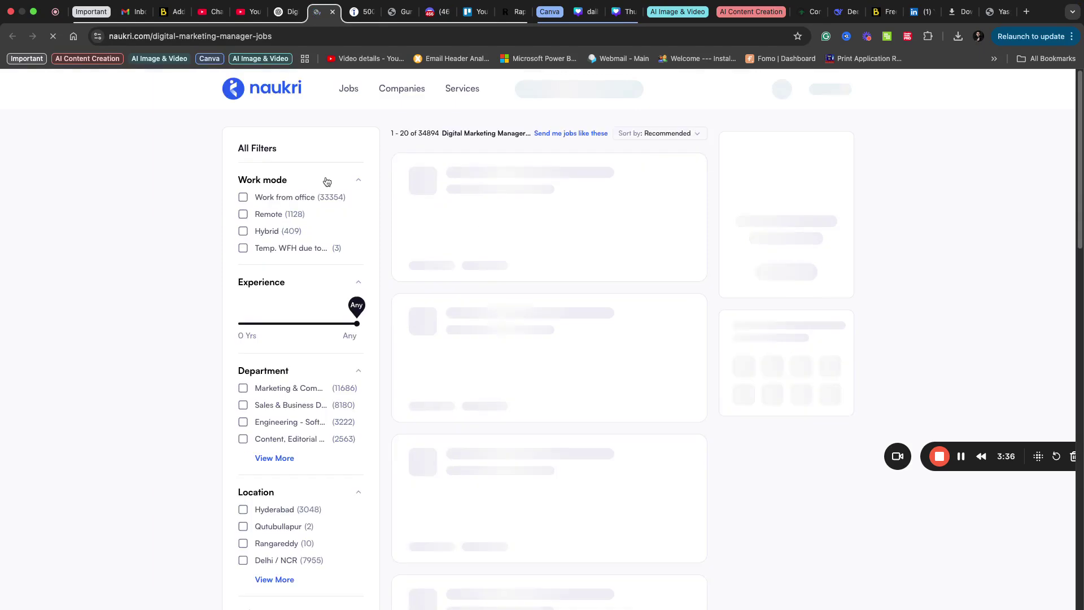
{"action": "scroll", "coordinate": [481, 306], "scroll_direction": "down", "scroll_amount": 1}
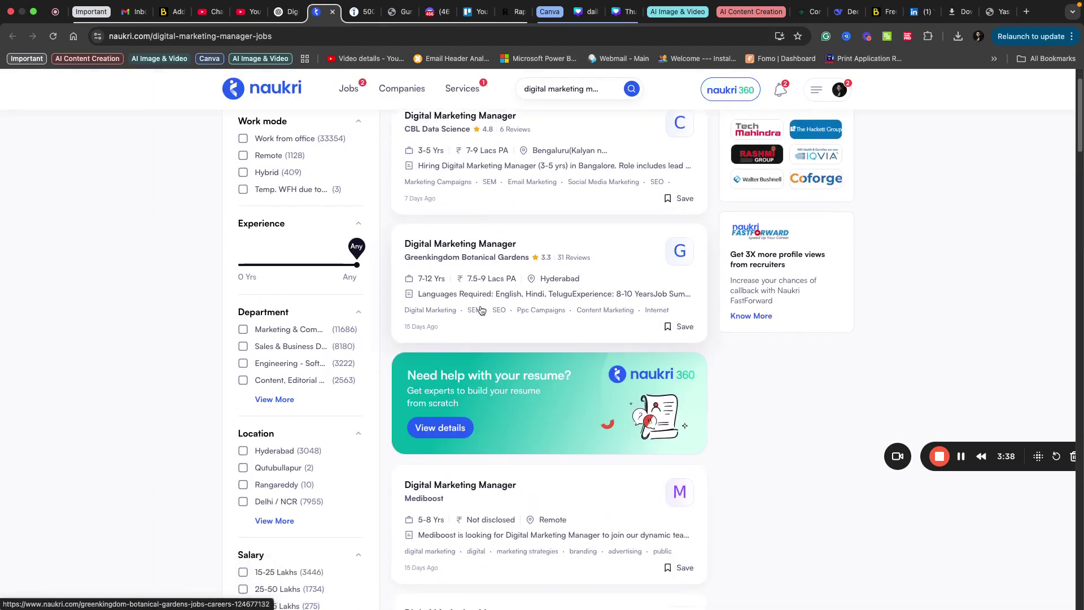
{"action": "scroll", "coordinate": [481, 311], "scroll_direction": "down", "scroll_amount": 3}
{"action": "scroll", "coordinate": [481, 310], "scroll_direction": "down", "scroll_amount": 1}
{"action": "scroll", "coordinate": [481, 310], "scroll_direction": "down", "scroll_amount": 3}
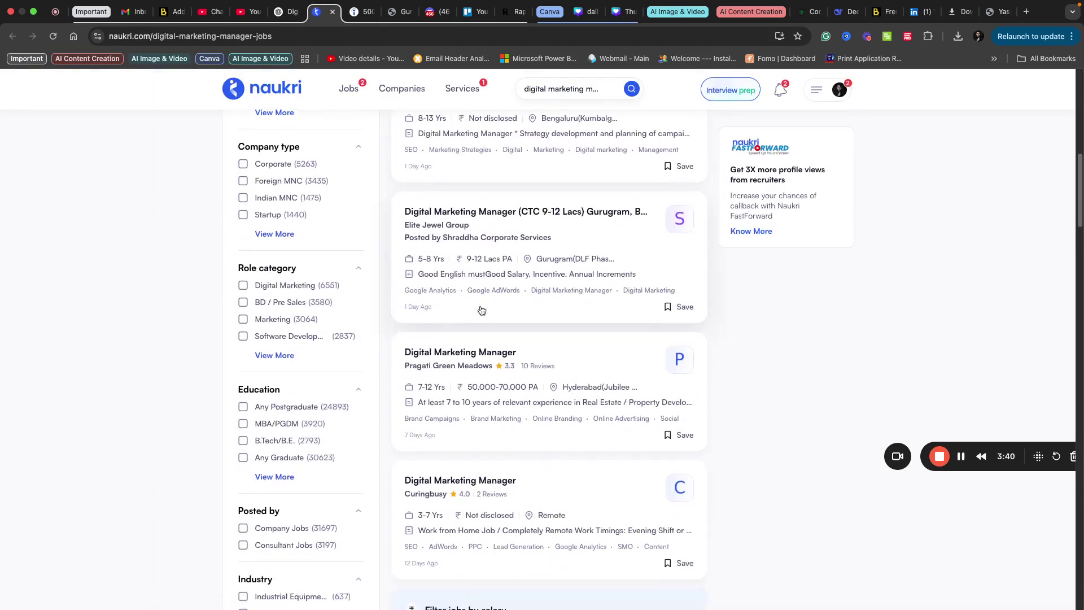
{"action": "scroll", "coordinate": [481, 310], "scroll_direction": "up", "scroll_amount": 4}
{"action": "scroll", "coordinate": [481, 310], "scroll_direction": "up", "scroll_amount": 3}
{"action": "key", "text": "ctrl+shift+Tab"}
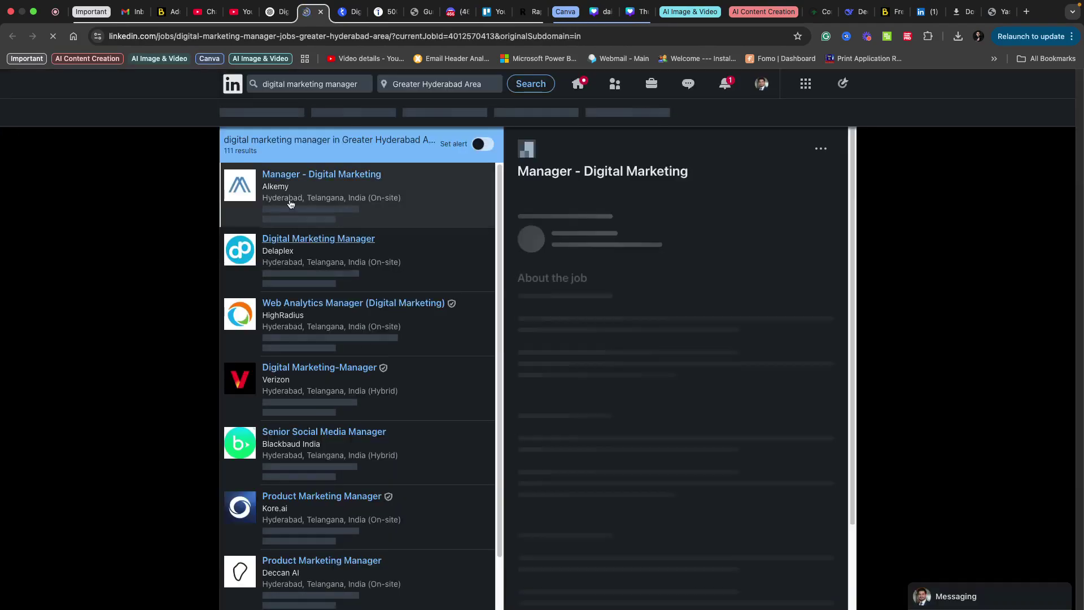
{"action": "scroll", "coordinate": [385, 435], "scroll_direction": "down", "scroll_amount": 2}
{"action": "scroll", "coordinate": [386, 435], "scroll_direction": "down", "scroll_amount": 1}
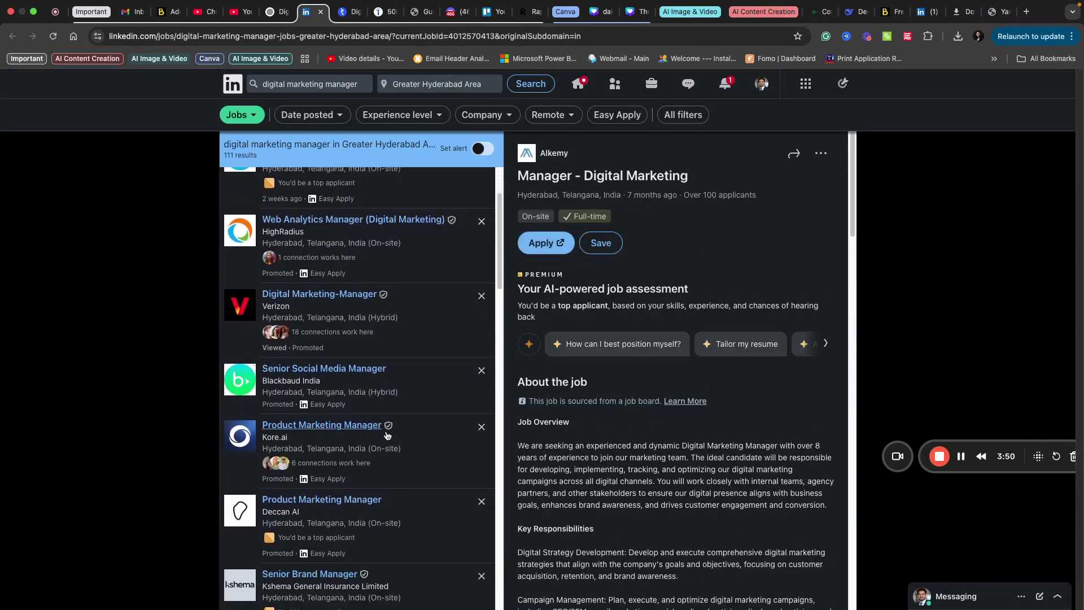
{"action": "scroll", "coordinate": [386, 432], "scroll_direction": "up", "scroll_amount": 3}
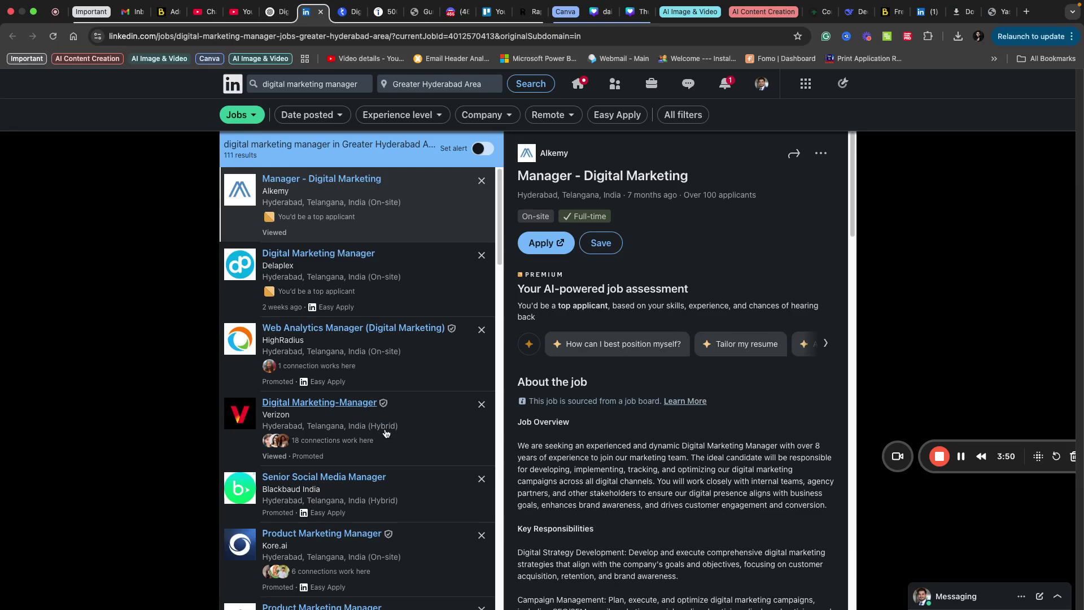
Return from the LinkedIn Greater Hyderabad results to the ChatGPT job-openings answer
{"action": "left_click", "coordinate": [270, 12]}
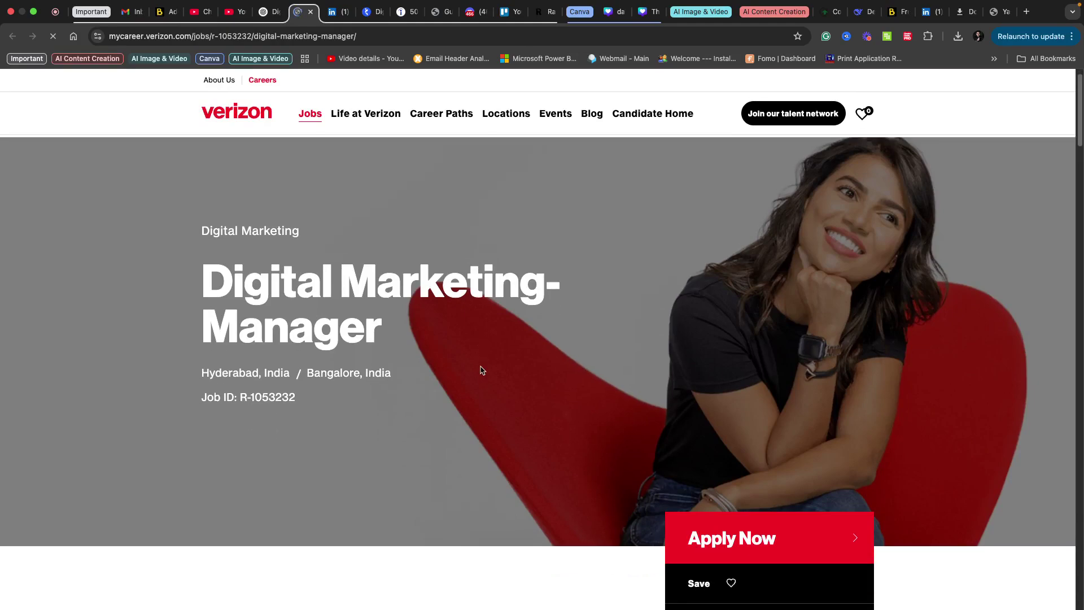
{"action": "scroll", "coordinate": [481, 371], "scroll_direction": "down", "scroll_amount": 3}
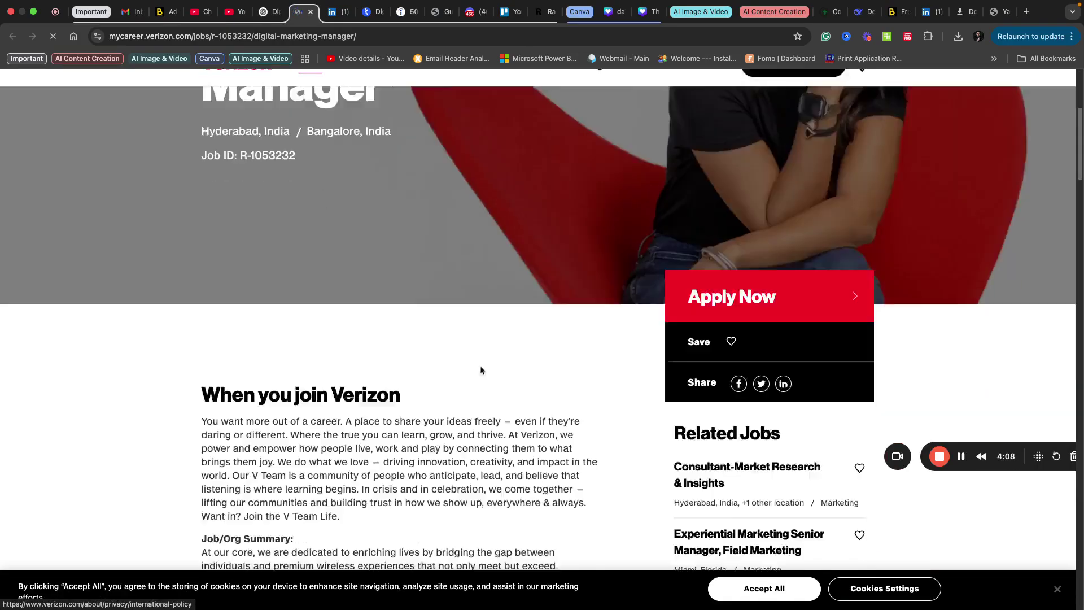
{"action": "scroll", "coordinate": [480, 370], "scroll_direction": "down", "scroll_amount": 3}
{"action": "scroll", "coordinate": [481, 373], "scroll_direction": "up", "scroll_amount": 6}
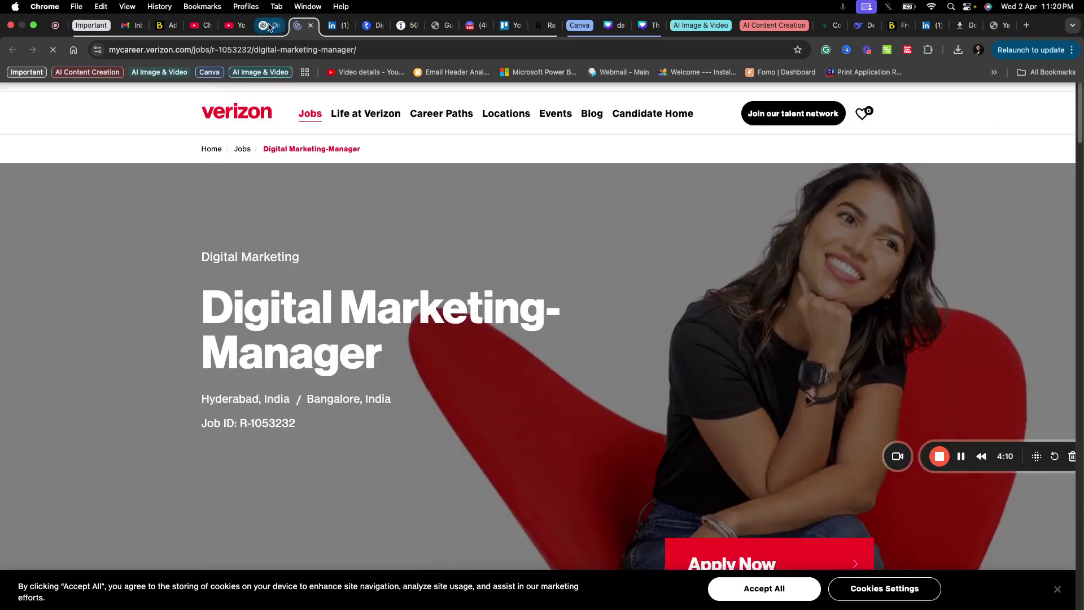
Return from the Verizon Digital Marketing Manager posting to the ChatGPT answer
{"action": "left_click", "coordinate": [268, 25]}
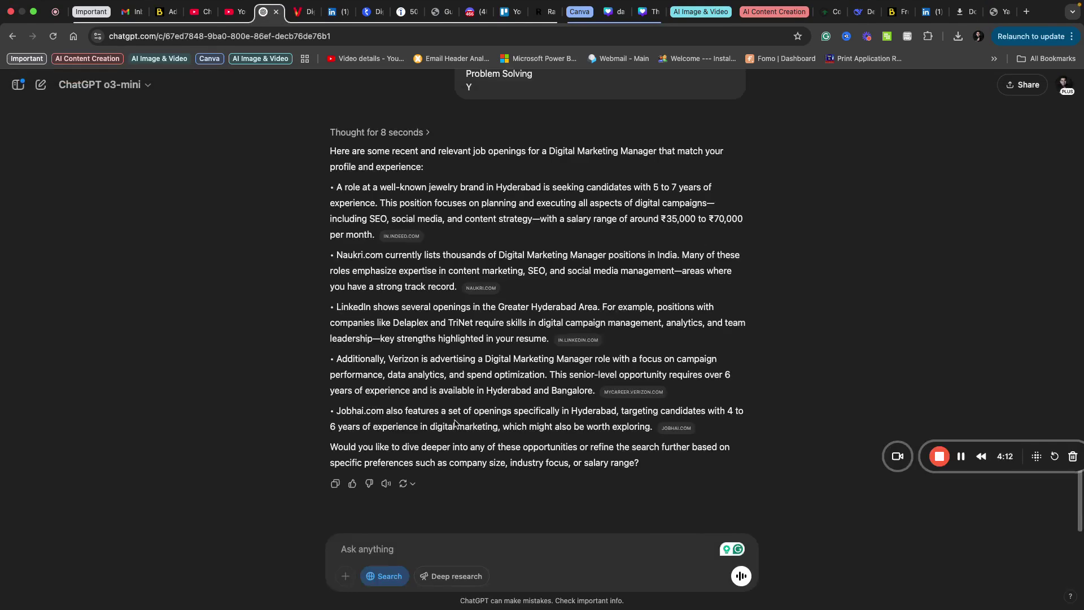
{"action": "scroll", "coordinate": [724, 407], "scroll_direction": "up", "scroll_amount": 2}
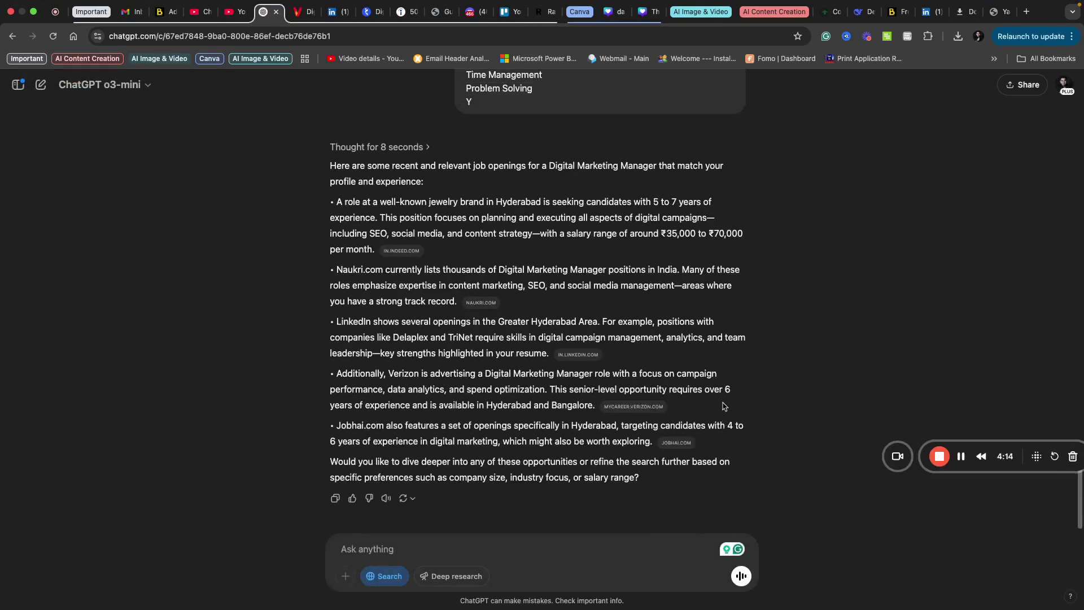
{"action": "scroll", "coordinate": [723, 407], "scroll_direction": "down", "scroll_amount": 2}
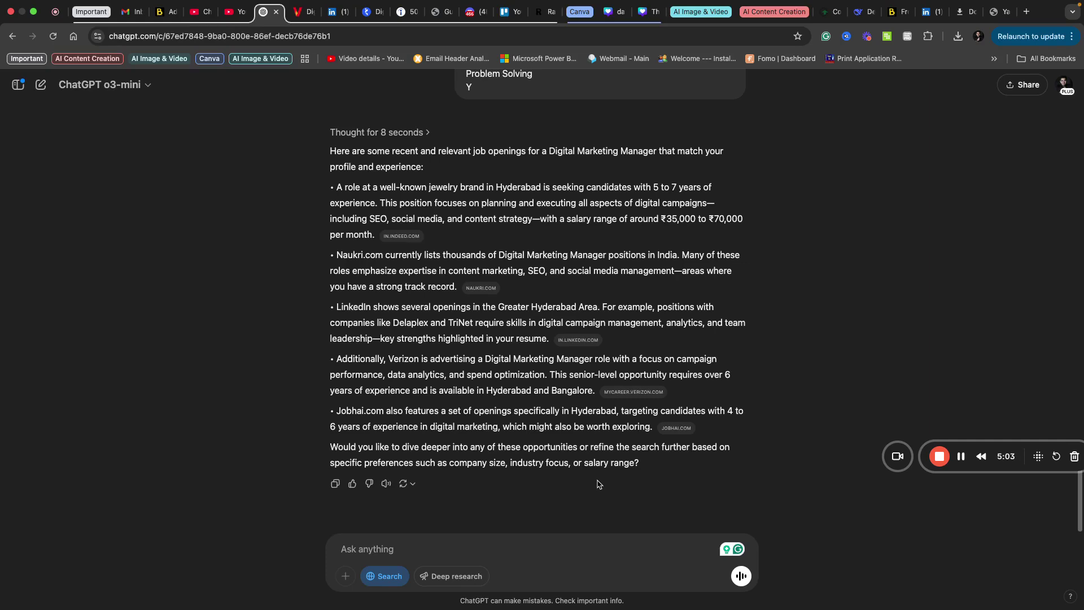
{"action": "scroll", "coordinate": [596, 483], "scroll_direction": "up", "scroll_amount": 3}
{"action": "scroll", "coordinate": [597, 483], "scroll_direction": "up", "scroll_amount": 2}
{"action": "scroll", "coordinate": [597, 483], "scroll_direction": "up", "scroll_amount": 5}
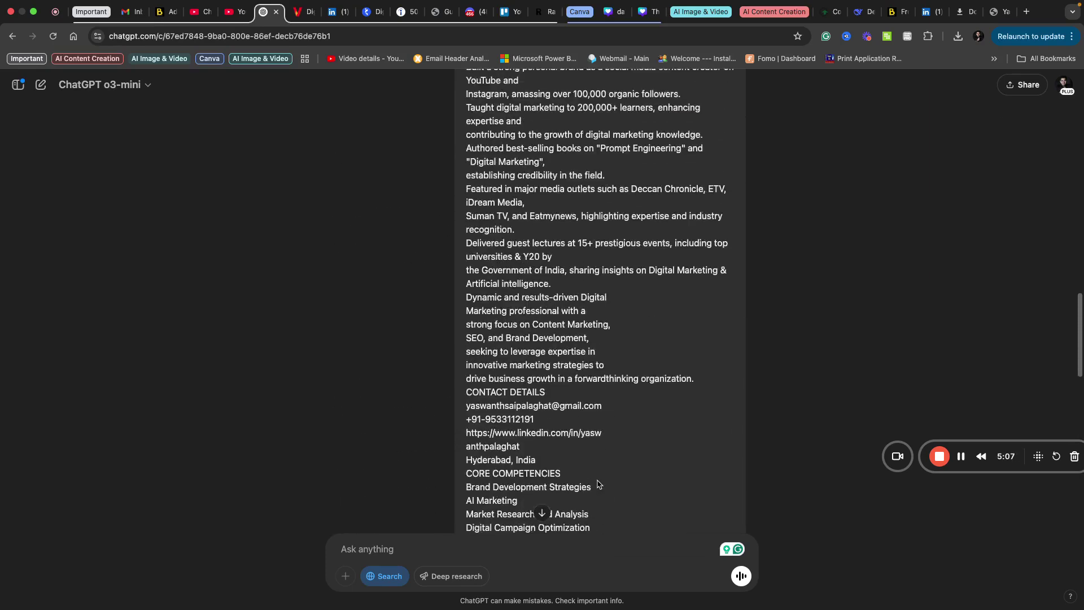
{"action": "scroll", "coordinate": [597, 481], "scroll_direction": "up", "scroll_amount": 5}
{"action": "scroll", "coordinate": [619, 327], "scroll_direction": "up", "scroll_amount": 5}
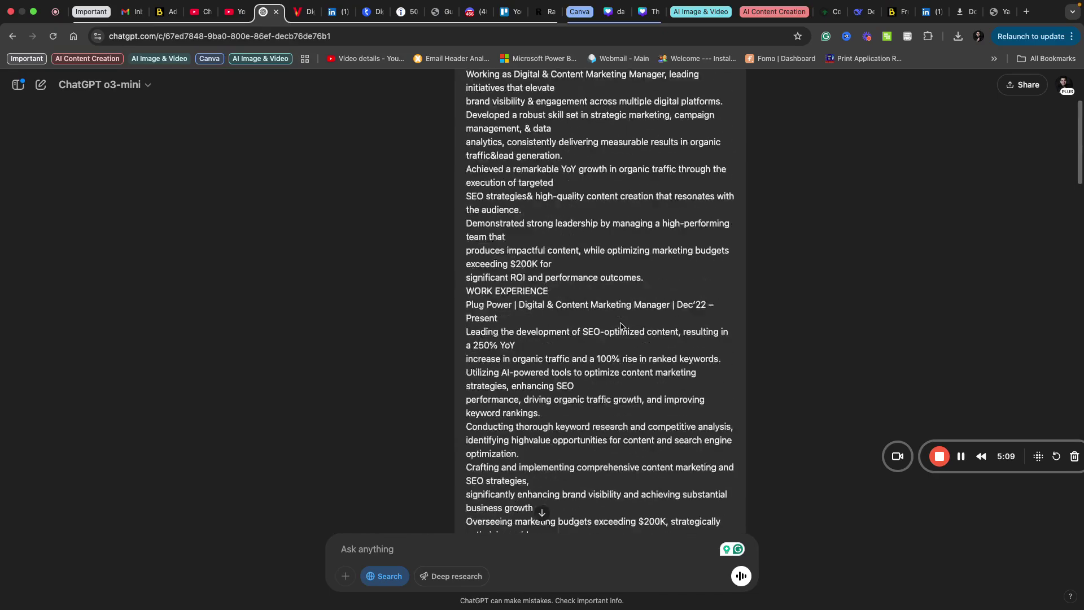
{"action": "scroll", "coordinate": [621, 326], "scroll_direction": "up", "scroll_amount": 5}
{"action": "scroll", "coordinate": [621, 326], "scroll_direction": "down", "scroll_amount": 5}
{"action": "scroll", "coordinate": [621, 322], "scroll_direction": "down", "scroll_amount": 5}
{"action": "scroll", "coordinate": [622, 322], "scroll_direction": "down", "scroll_amount": 5}
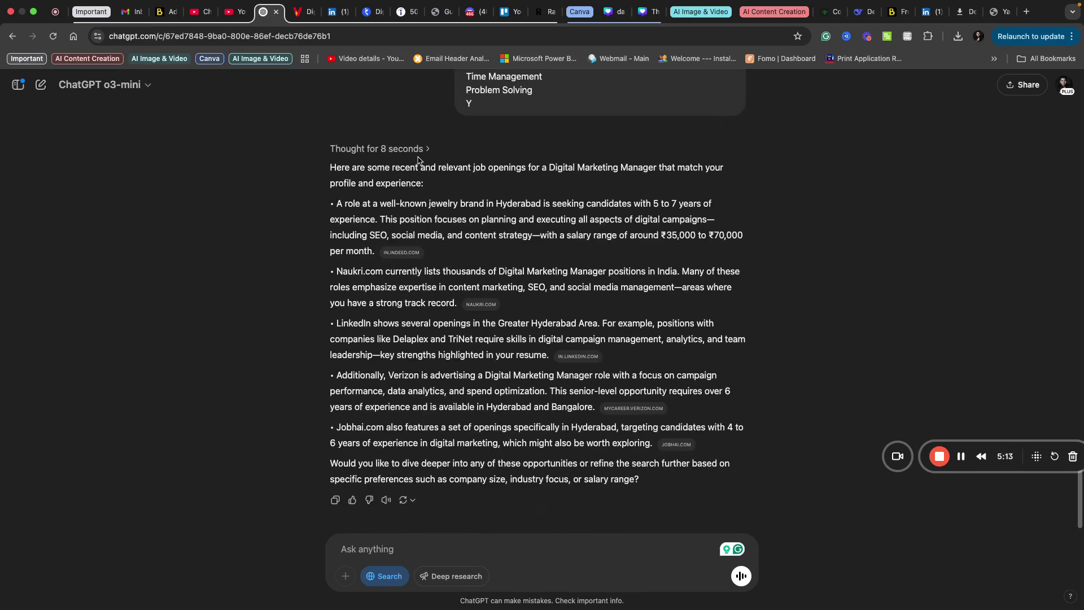
{"action": "scroll", "coordinate": [571, 288], "scroll_direction": "down", "scroll_amount": 1}
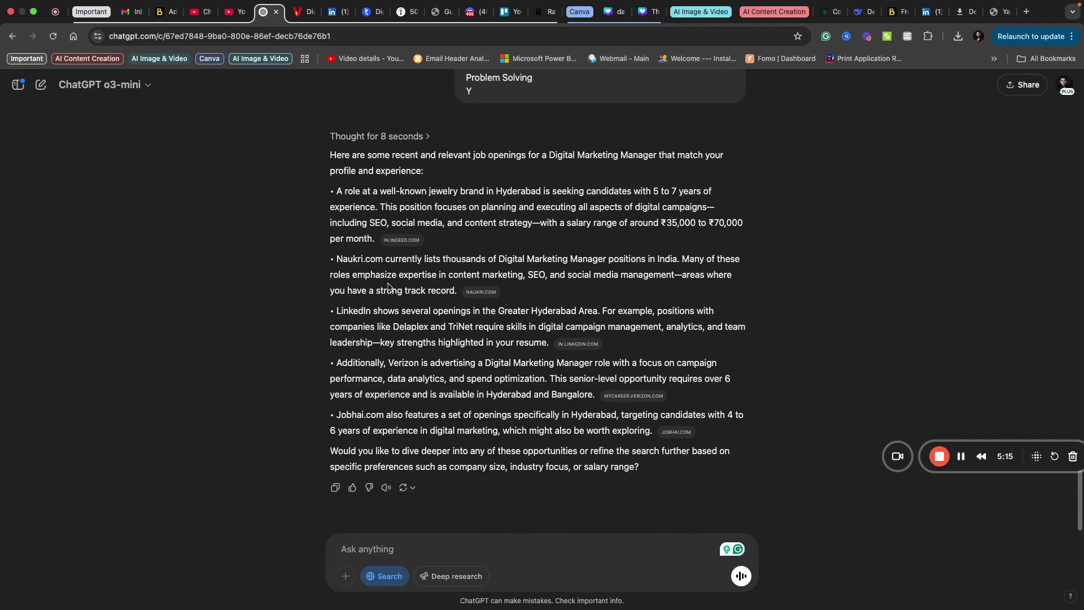